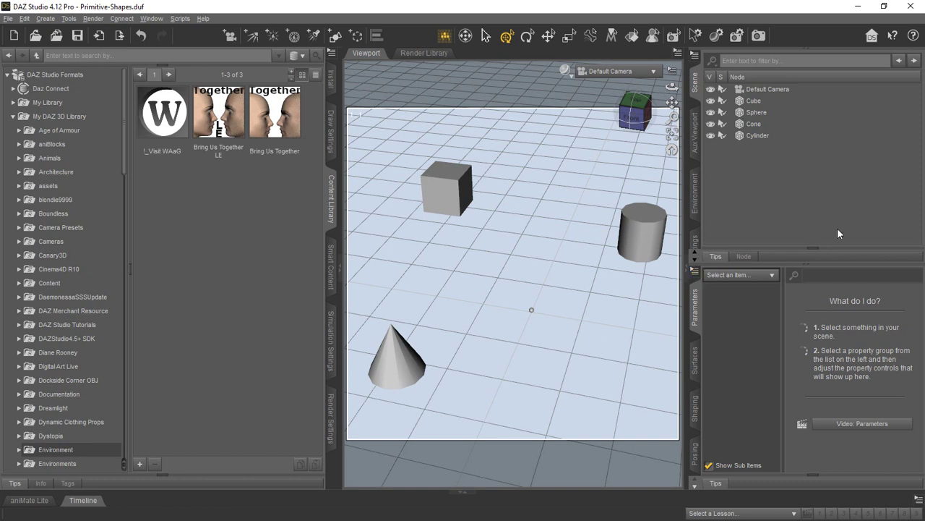
# Step: Inspect the cube, sphere and cone translate values without changing them, then deselect
pyautogui.click(759, 100)
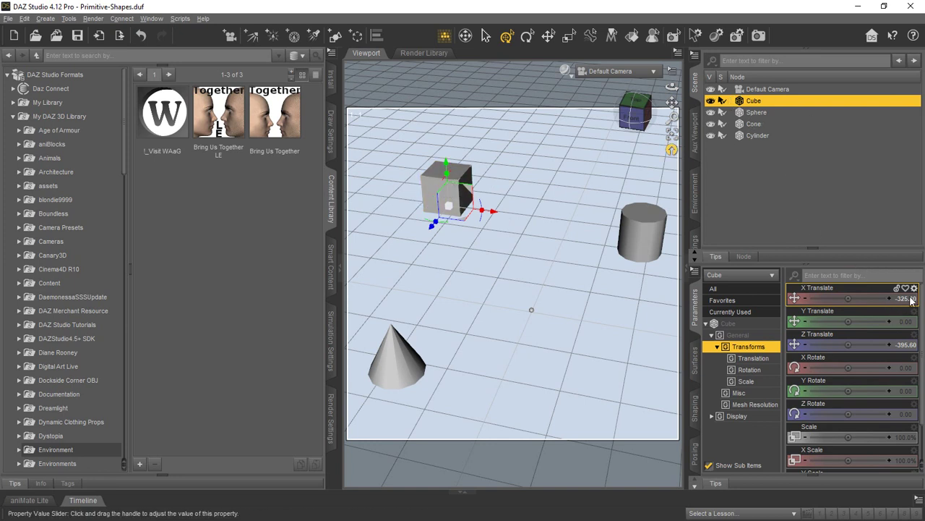
pyautogui.click(907, 321)
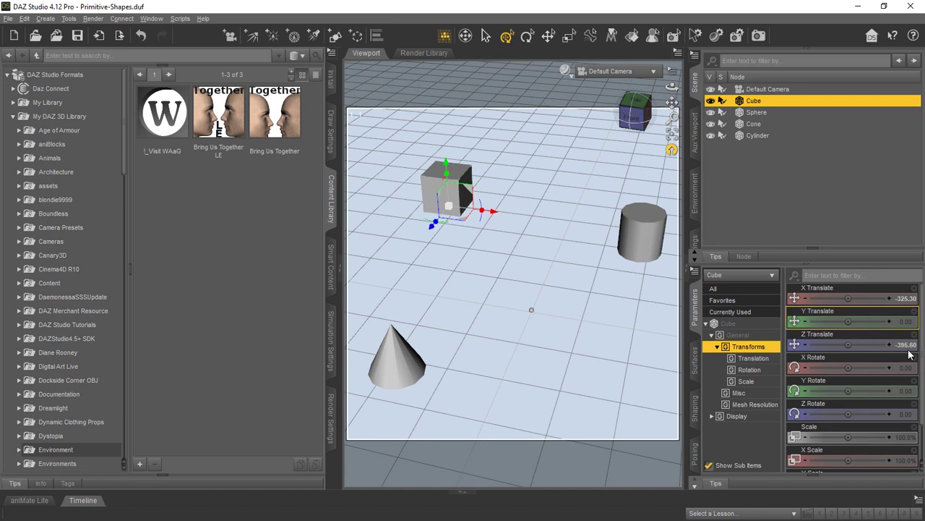
pyautogui.click(765, 113)
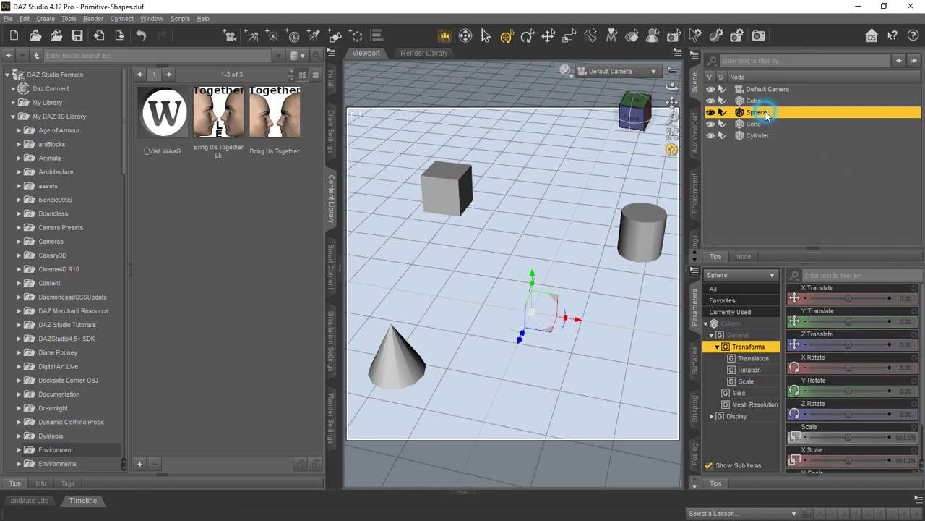
pyautogui.click(905, 300)
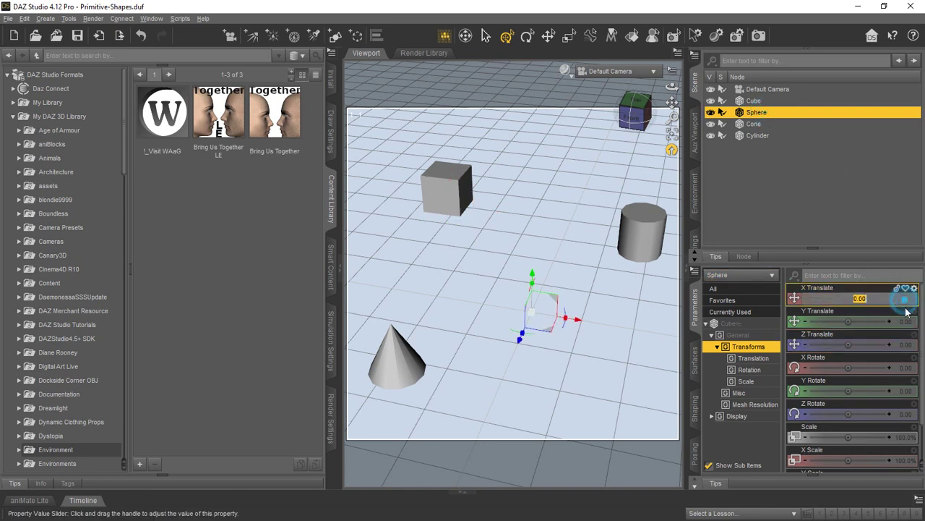
pyautogui.press('Return')
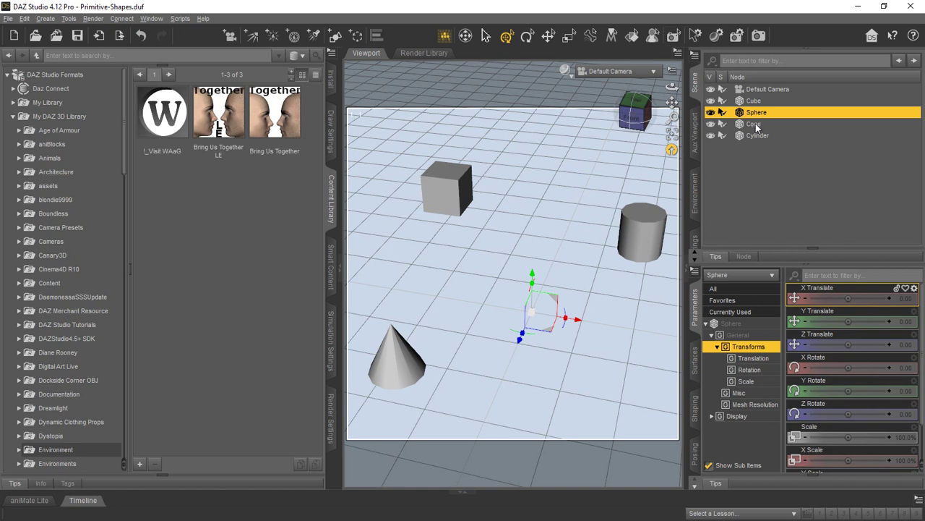
pyautogui.click(755, 125)
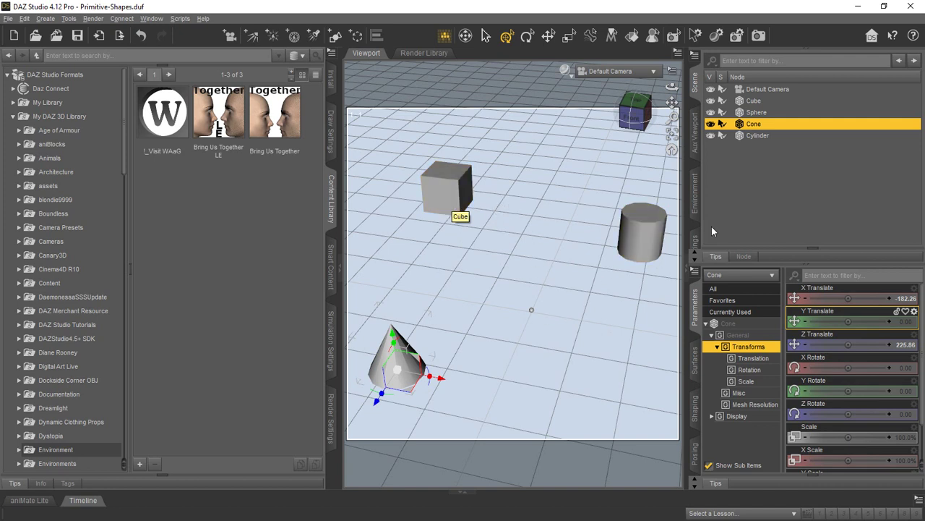
pyautogui.click(777, 190)
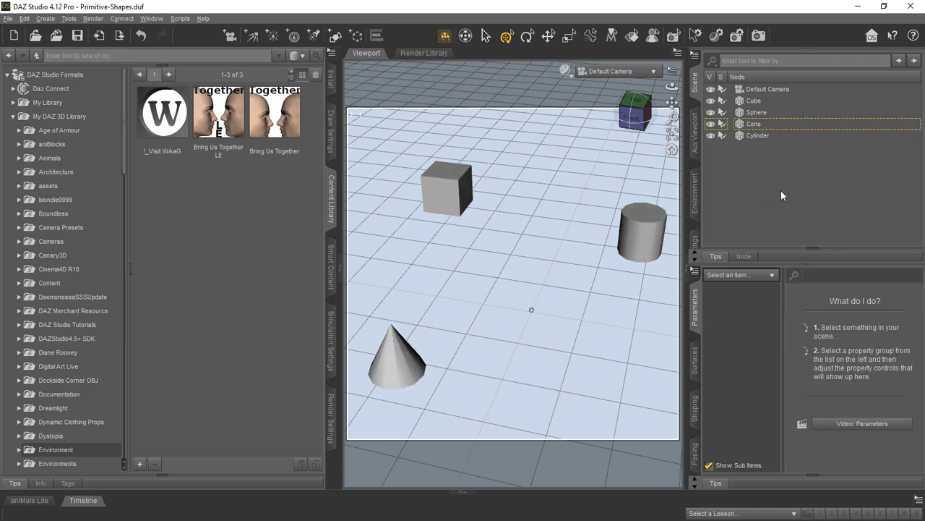
# Step: Select the cylinder first, then add the cube, sphere and cone
pyautogui.click(754, 101)
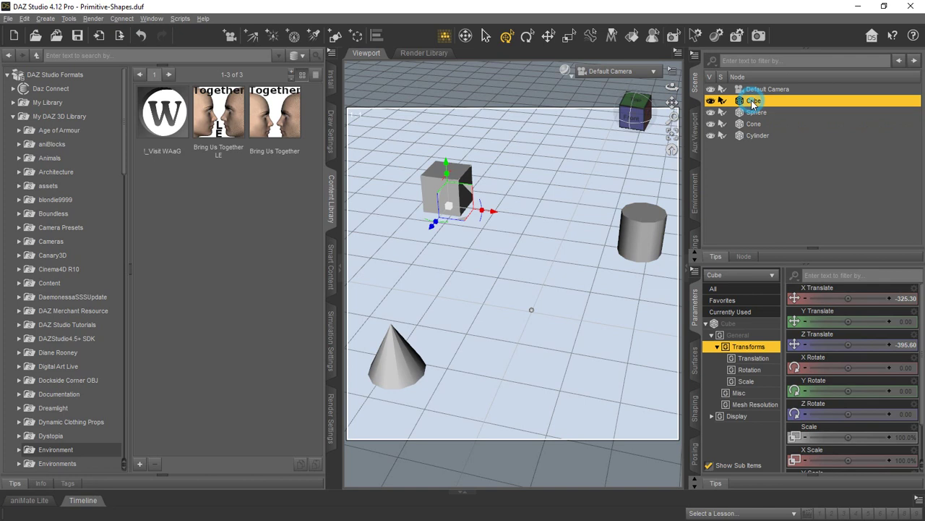
pyautogui.keyDown('shift'); pyautogui.click(759, 135); pyautogui.keyUp('shift')
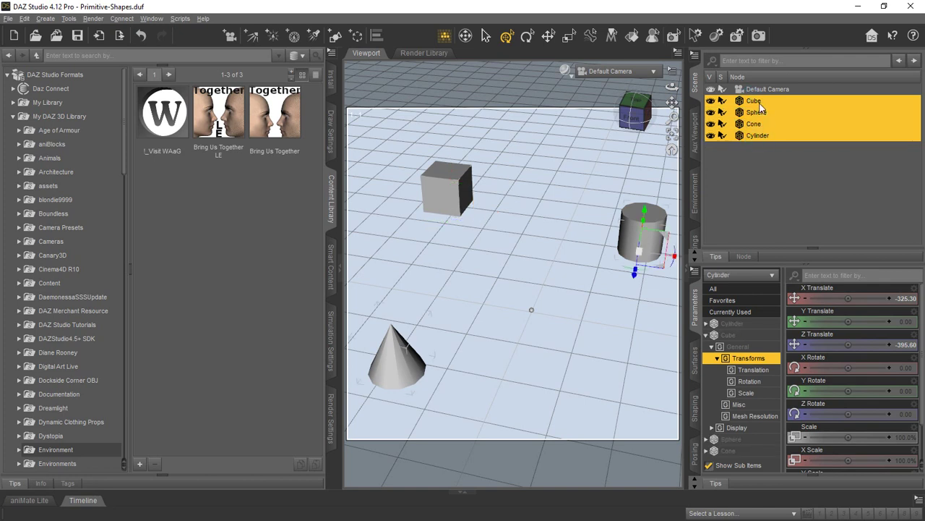
pyautogui.click(769, 162)
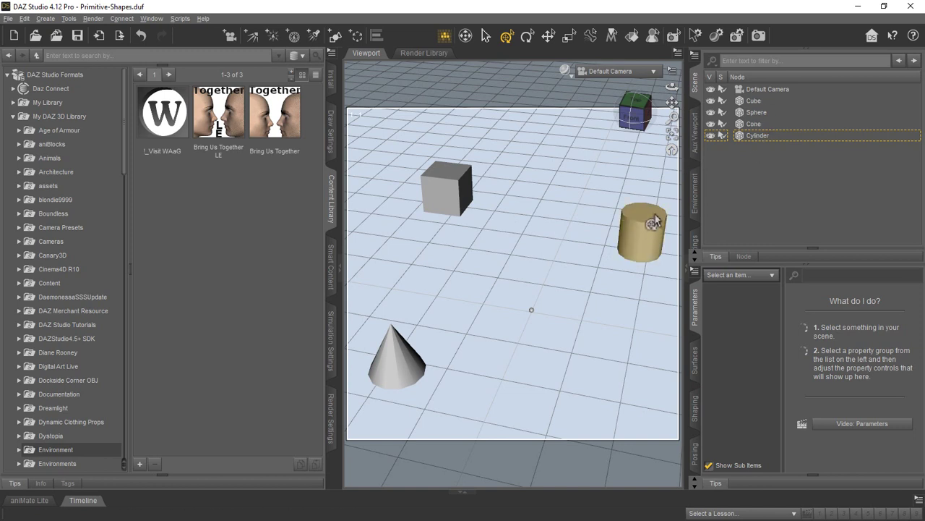
pyautogui.click(760, 136)
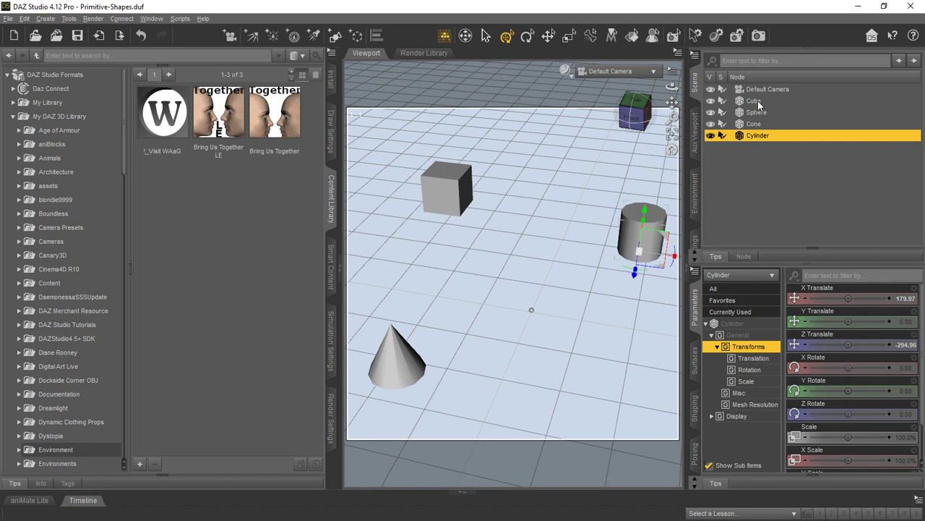
pyautogui.keyDown('ctrl'); pyautogui.click(756, 101); pyautogui.keyUp('ctrl')
pyautogui.keyDown('ctrl'); pyautogui.click(759, 113); pyautogui.keyUp('ctrl')
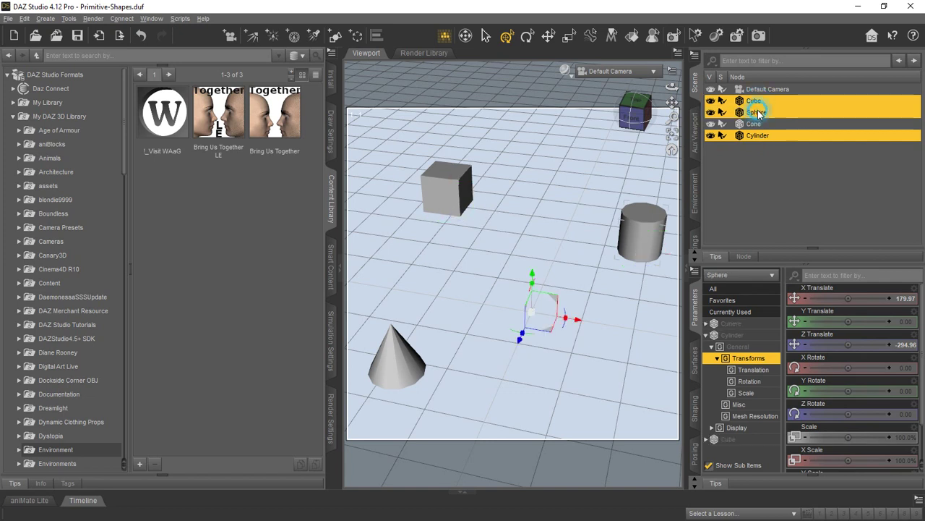
pyautogui.keyDown('ctrl'); pyautogui.click(755, 123); pyautogui.keyUp('ctrl')
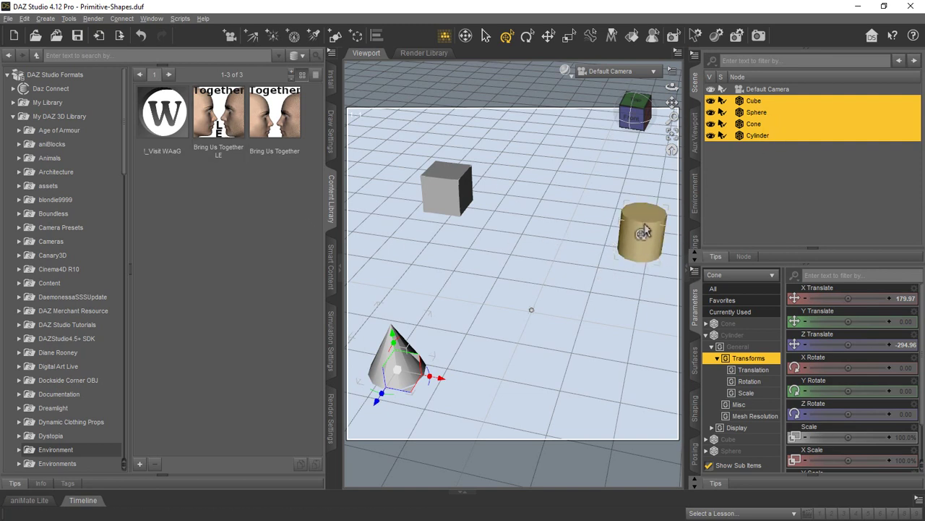
# Step: Run Bring Us Together LE on the four selected primitives, then deselect them
pyautogui.moveTo(214, 122)
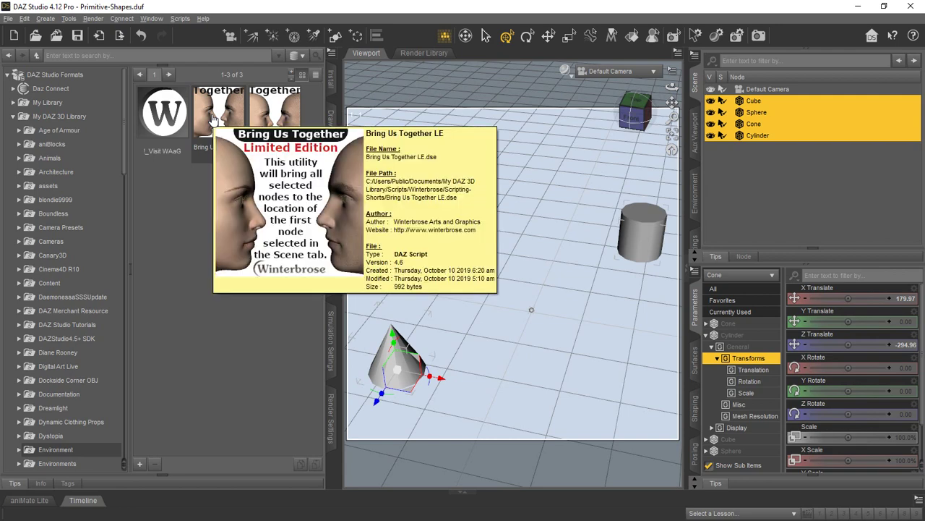
pyautogui.doubleClick(222, 108)
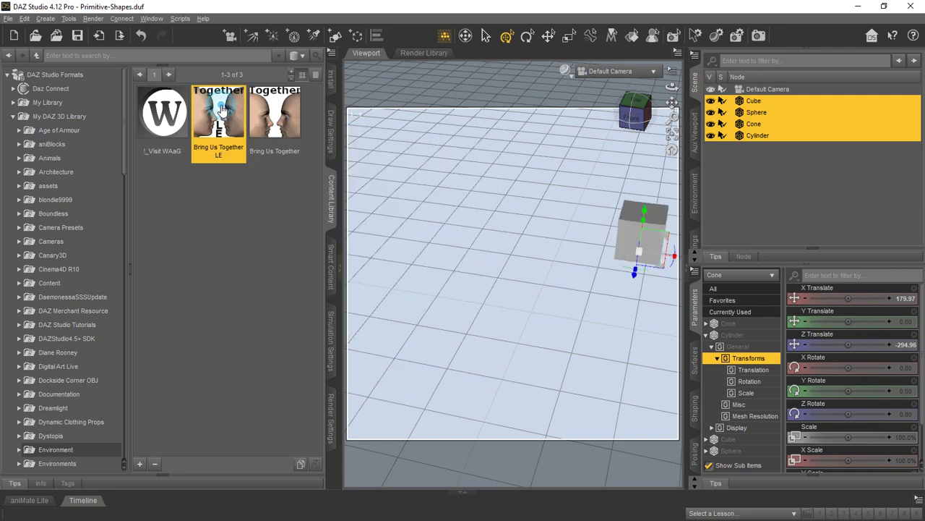
pyautogui.click(744, 174)
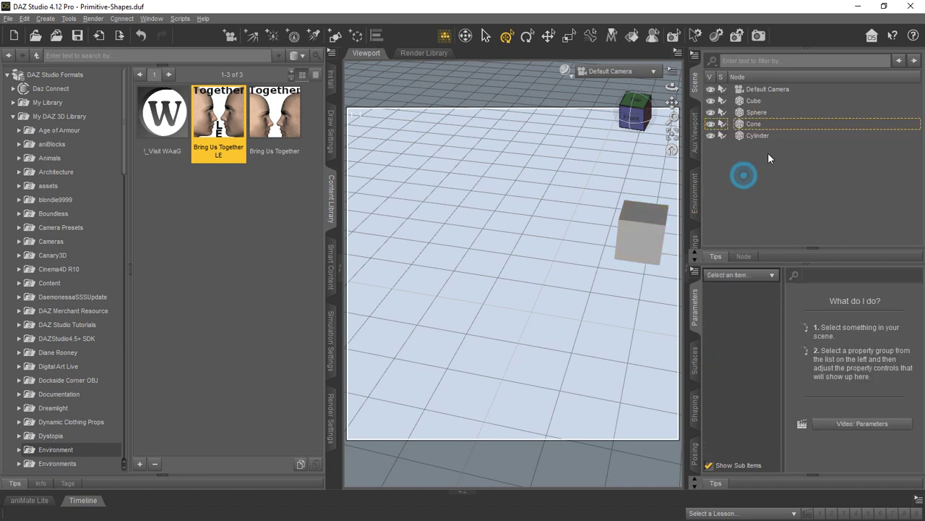
# Step: Hide and reshow the cube, cylinder and cone to confirm all shapes overlap
pyautogui.click(711, 101)
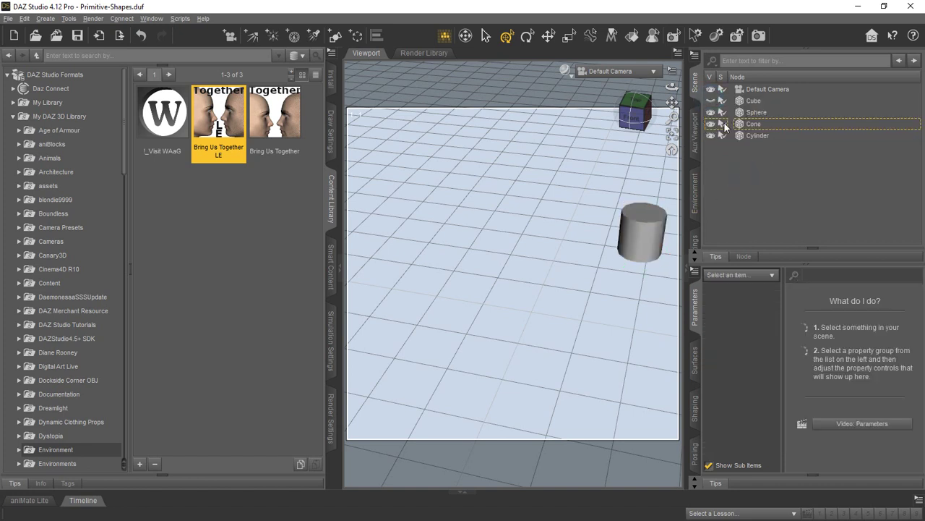
pyautogui.click(712, 137)
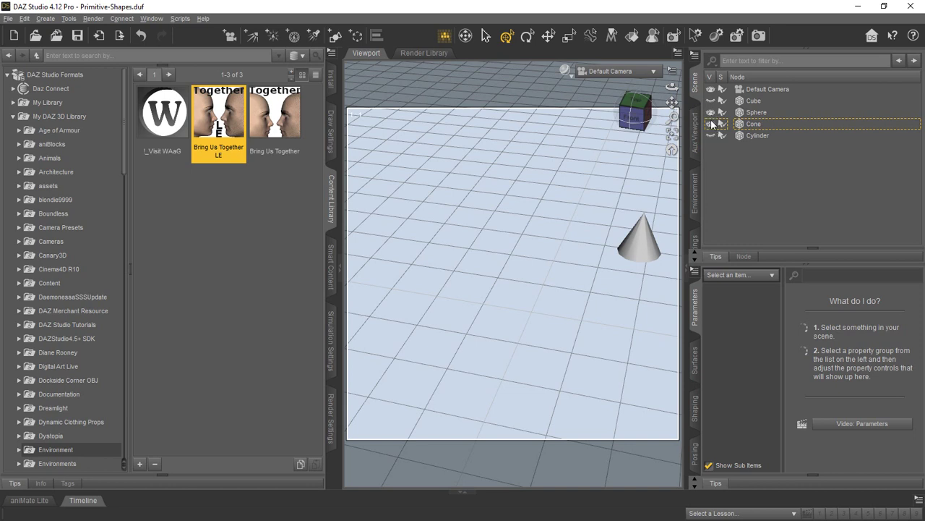
pyautogui.click(712, 124)
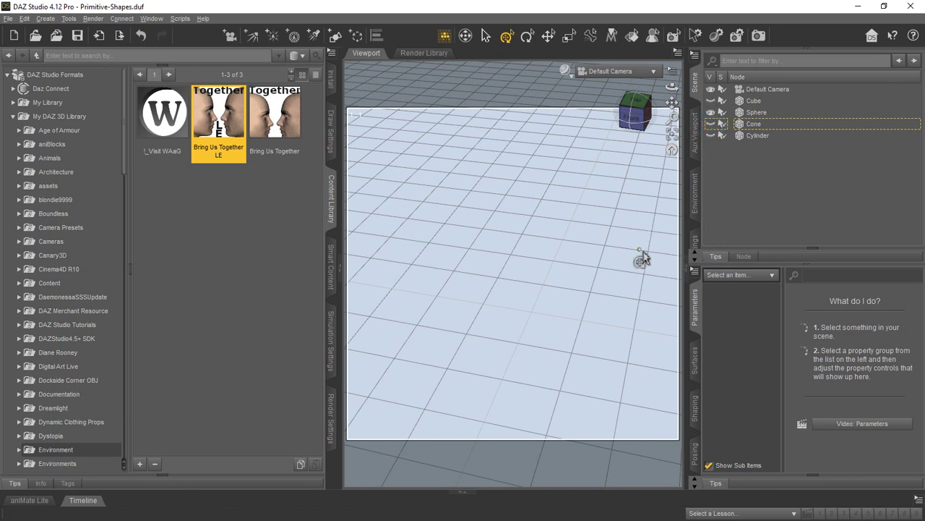
pyautogui.click(711, 101)
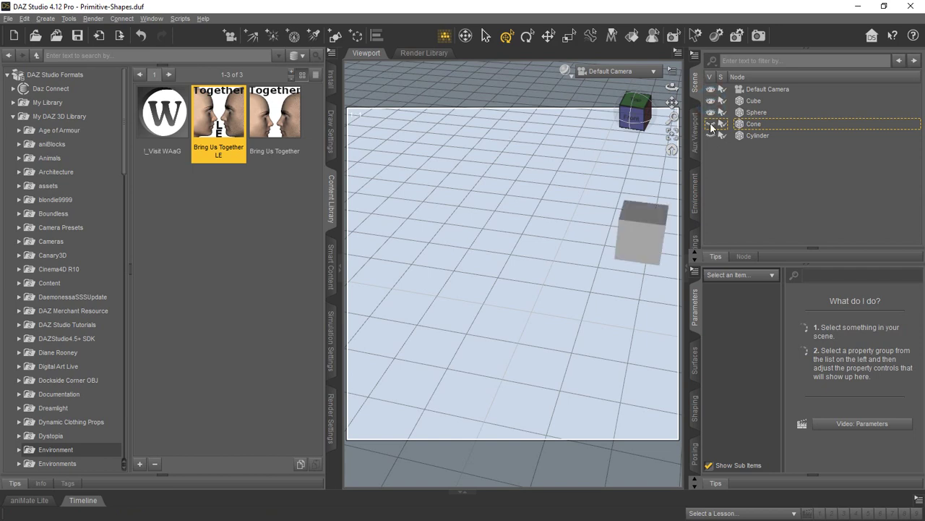
pyautogui.moveTo(712, 124); pyautogui.dragTo(710, 137)
pyautogui.click(771, 182)
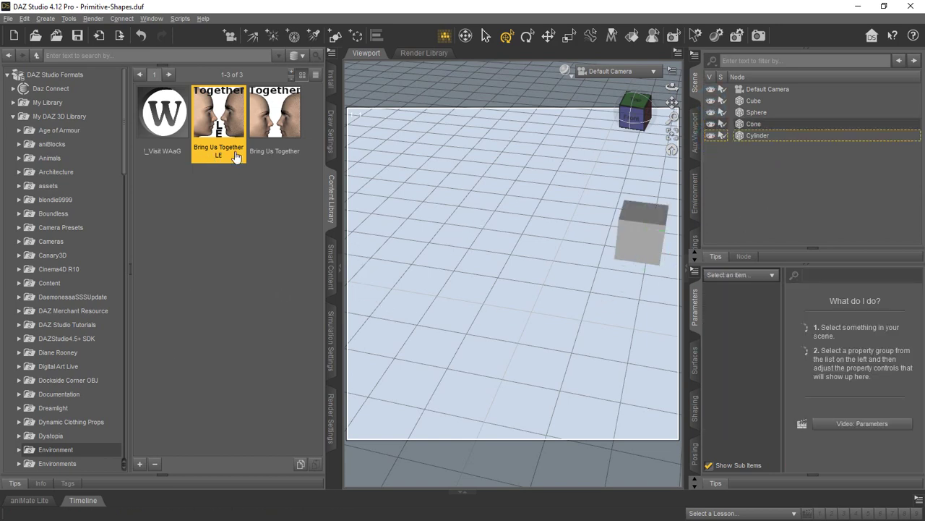
# Step: Select all four primitives by picking the cube, then shift-selecting through the cylinder
pyautogui.moveTo(236, 154)
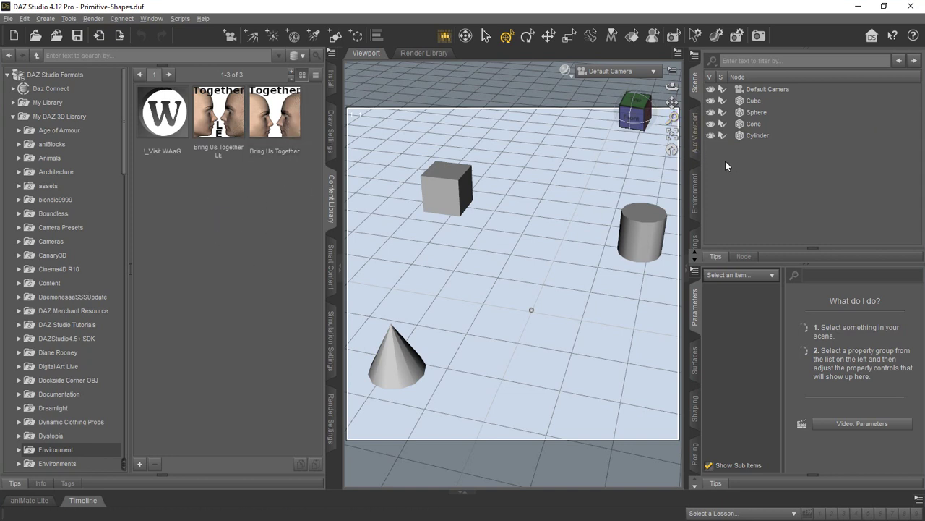
pyautogui.click(756, 102)
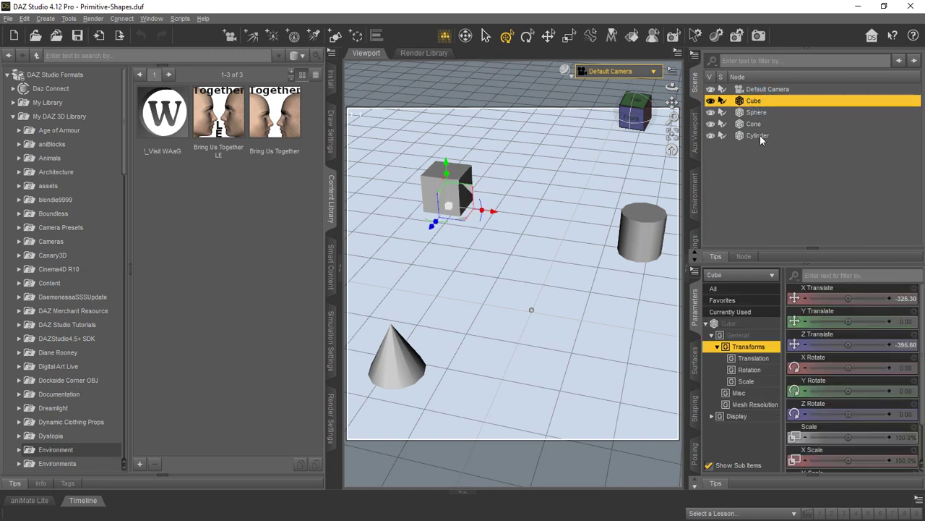
pyautogui.keyDown('shift'); pyautogui.click(757, 135); pyautogui.keyUp('shift')
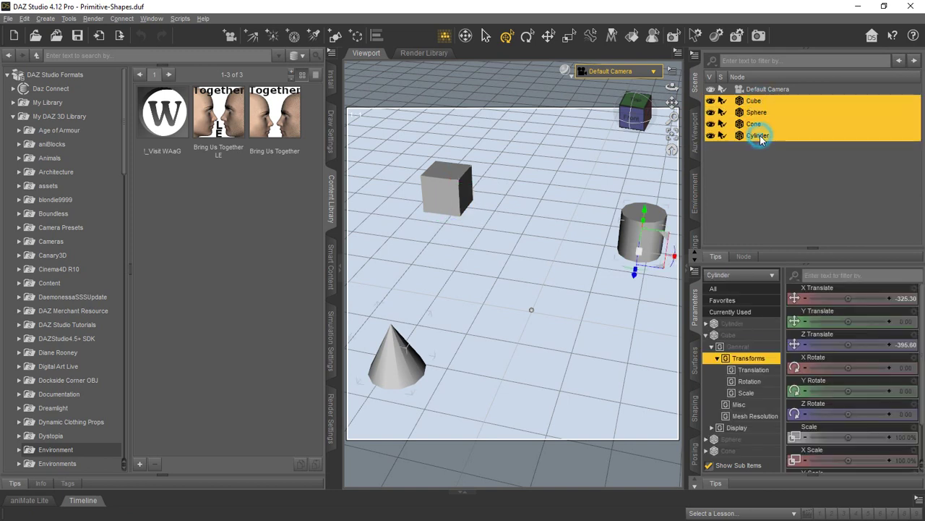
pyautogui.doubleClick(278, 121)
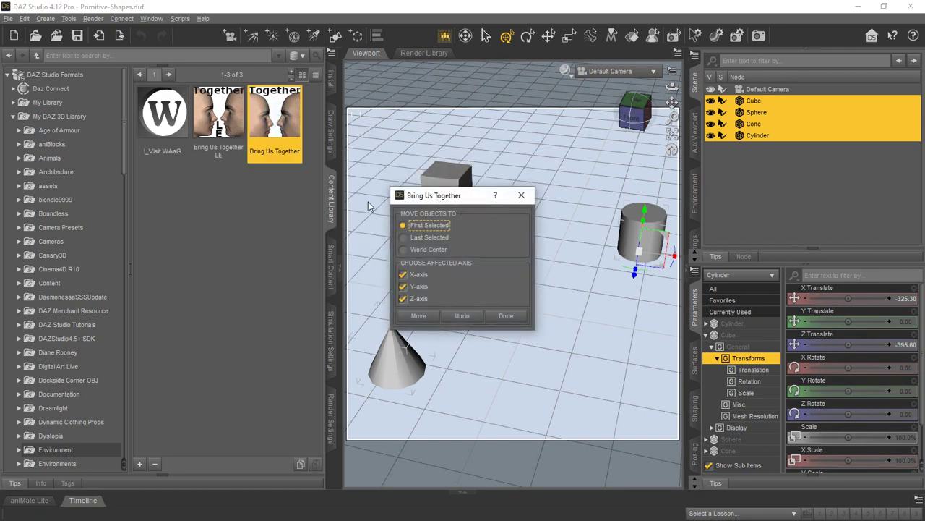
pyautogui.moveTo(461, 192); pyautogui.dragTo(214, 227)
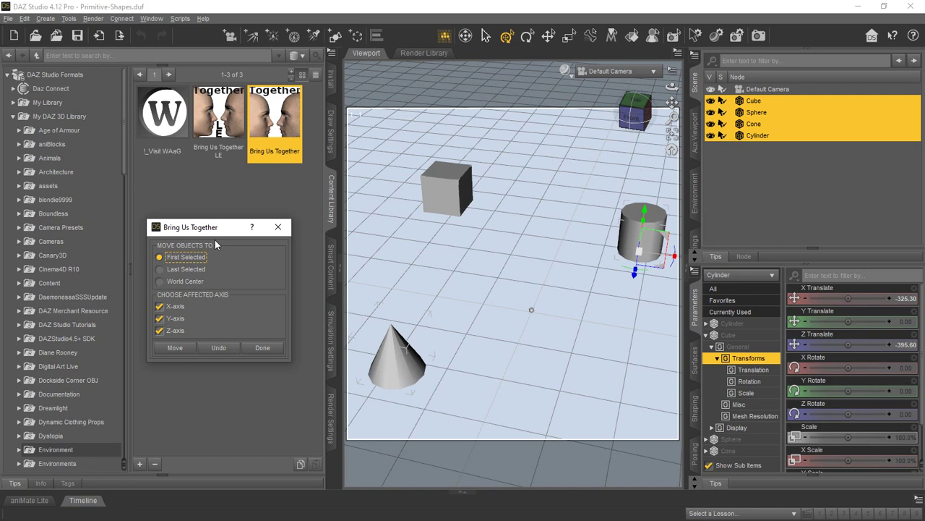
pyautogui.moveTo(193, 230); pyautogui.dragTo(207, 216)
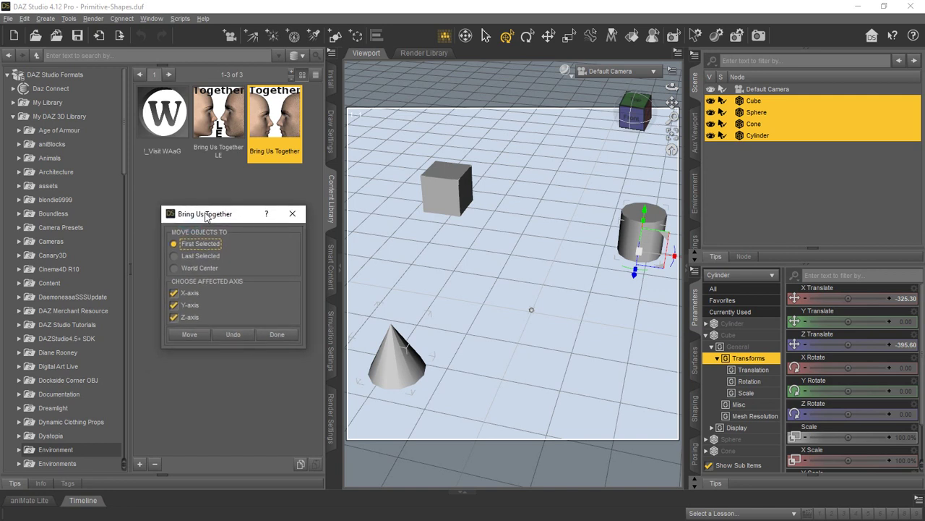
pyautogui.click(200, 256)
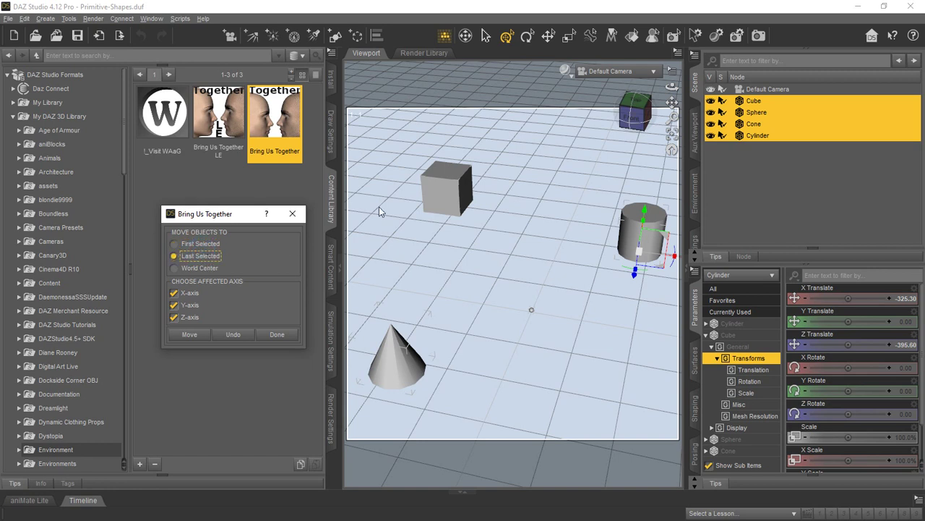
pyautogui.click(208, 268)
pyautogui.click(176, 243)
pyautogui.click(194, 335)
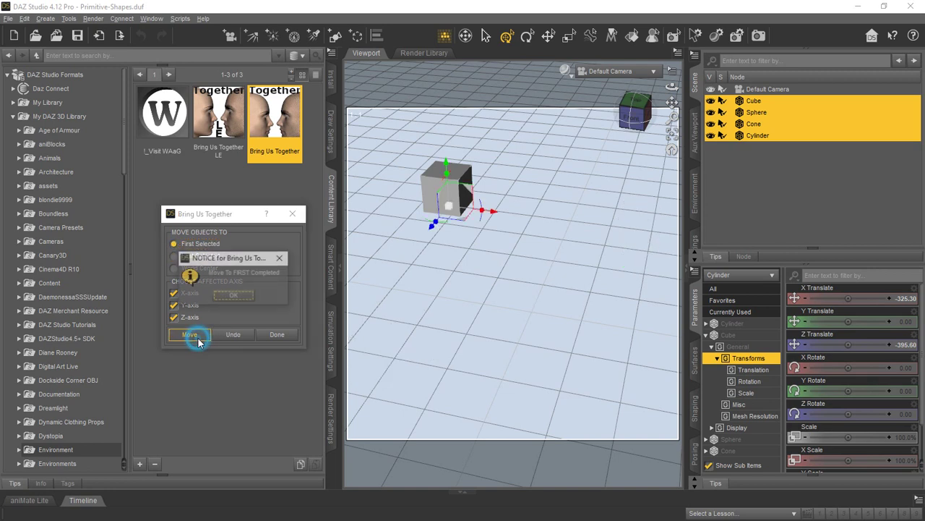
pyautogui.click(240, 301)
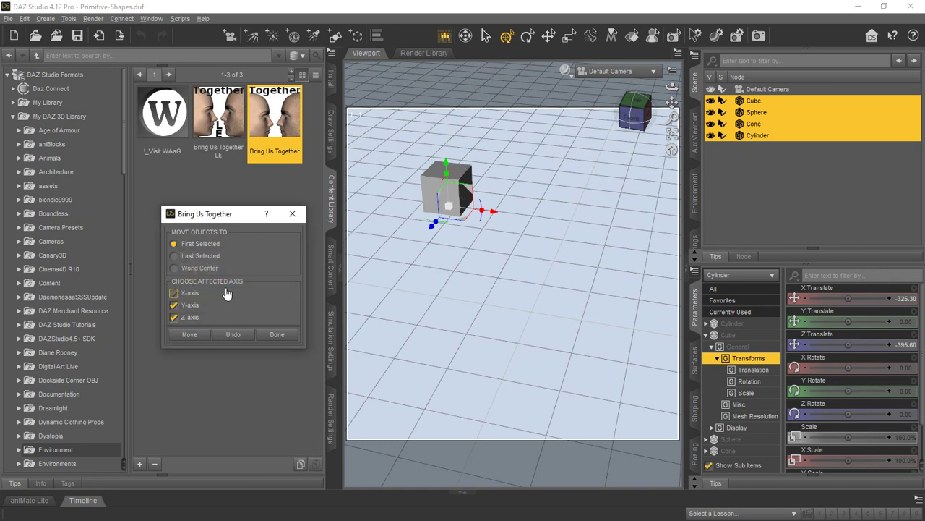
pyautogui.click(246, 337)
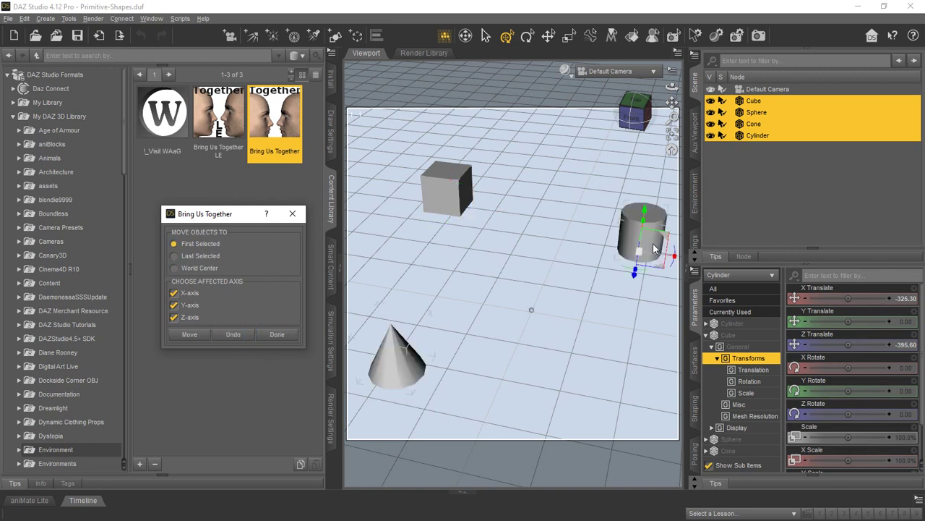
pyautogui.click(175, 256)
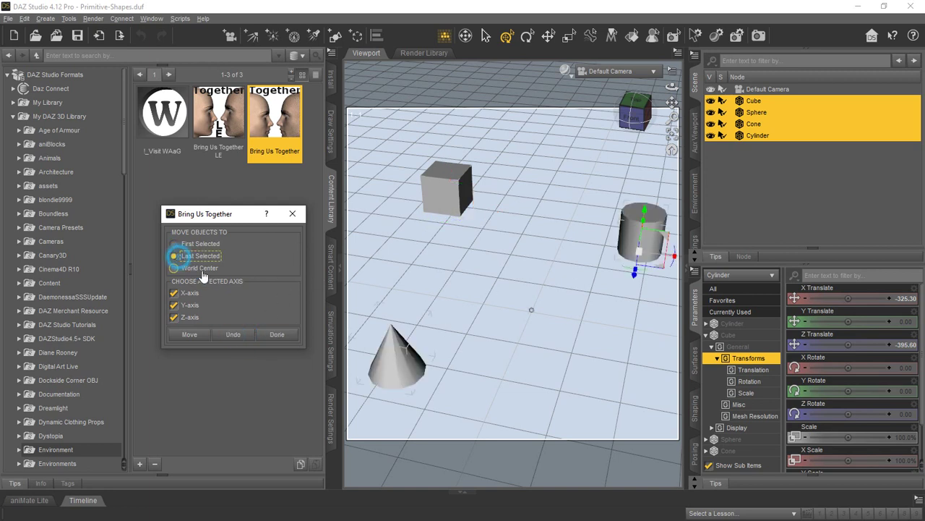
pyautogui.click(191, 334)
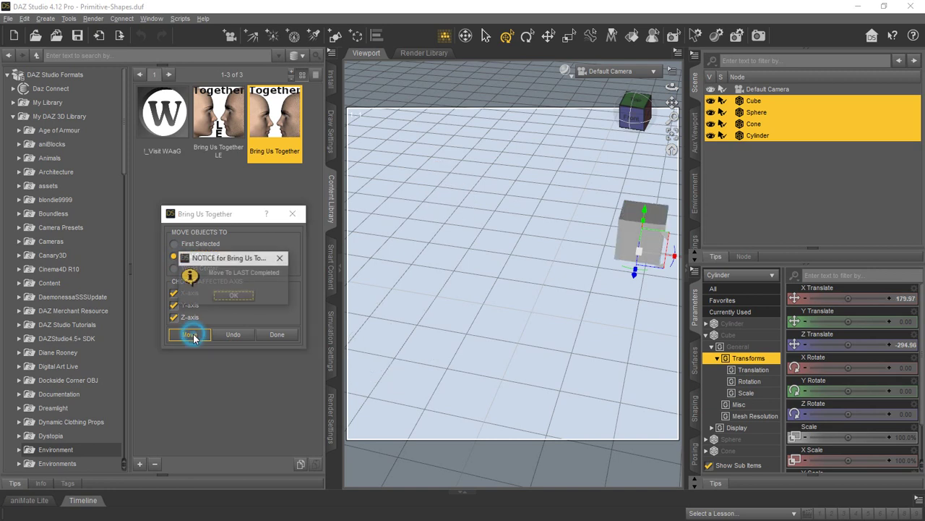
pyautogui.click(233, 297)
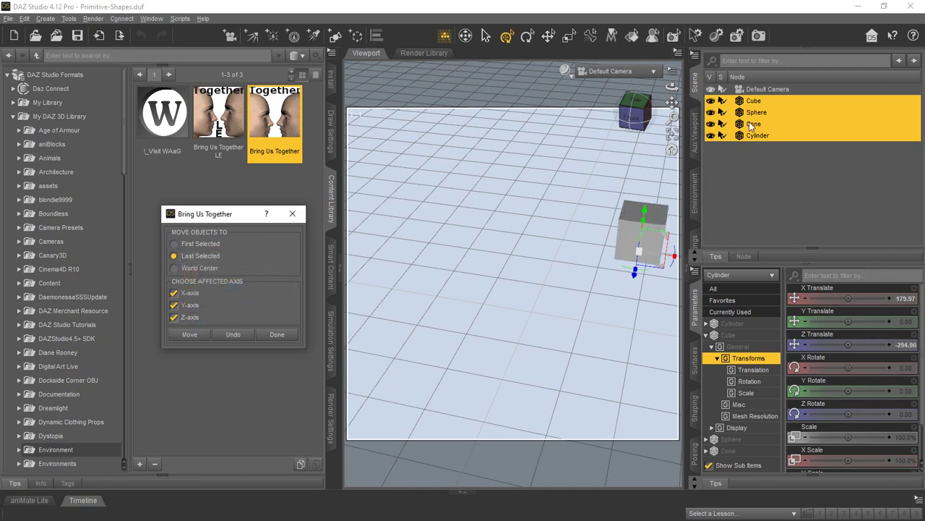
pyautogui.click(241, 338)
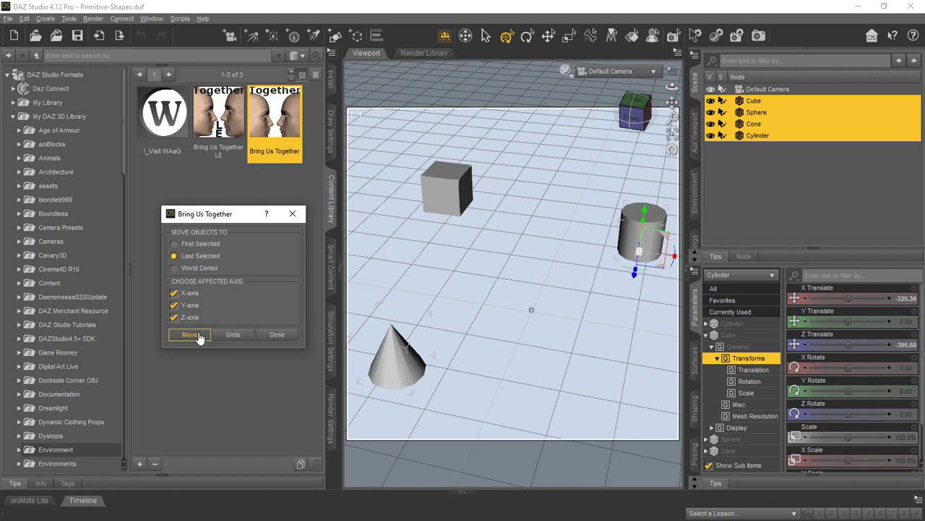
pyautogui.click(217, 307)
pyautogui.click(174, 268)
pyautogui.click(200, 340)
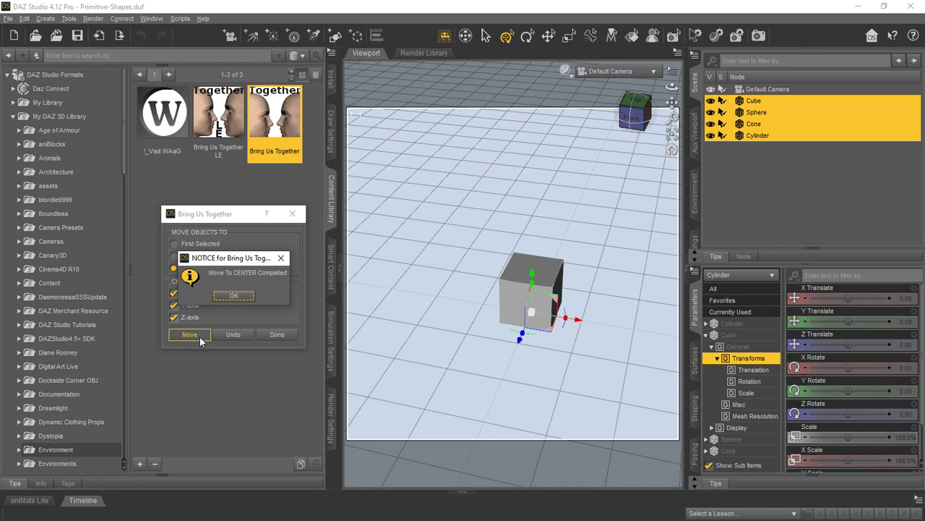
pyautogui.click(232, 298)
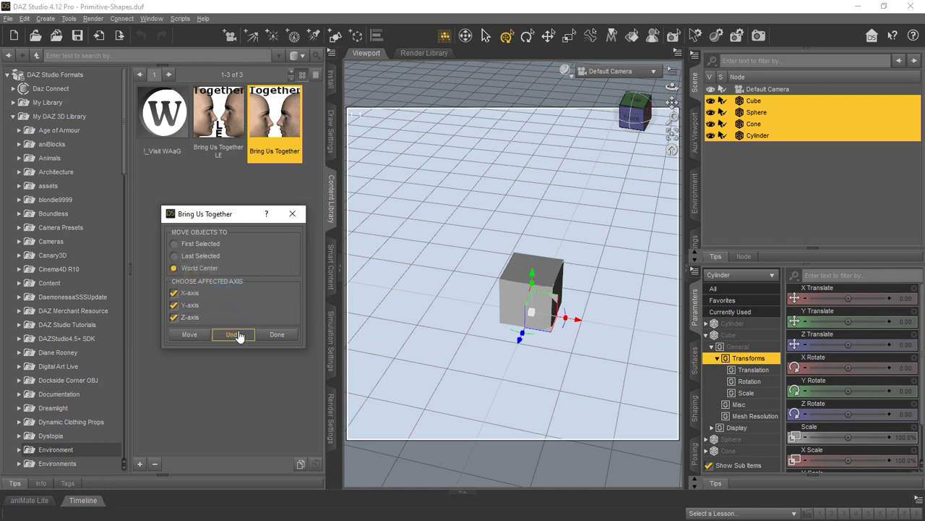
pyautogui.click(233, 334)
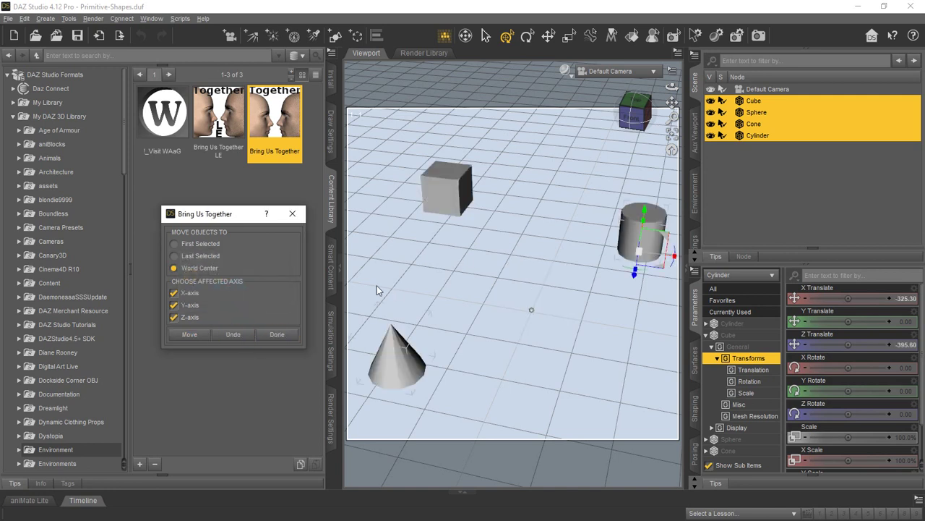
pyautogui.click(189, 317)
# Step: Close the alignment tool and raise the cylinder about 150 cm above the grid
pyautogui.click(266, 334)
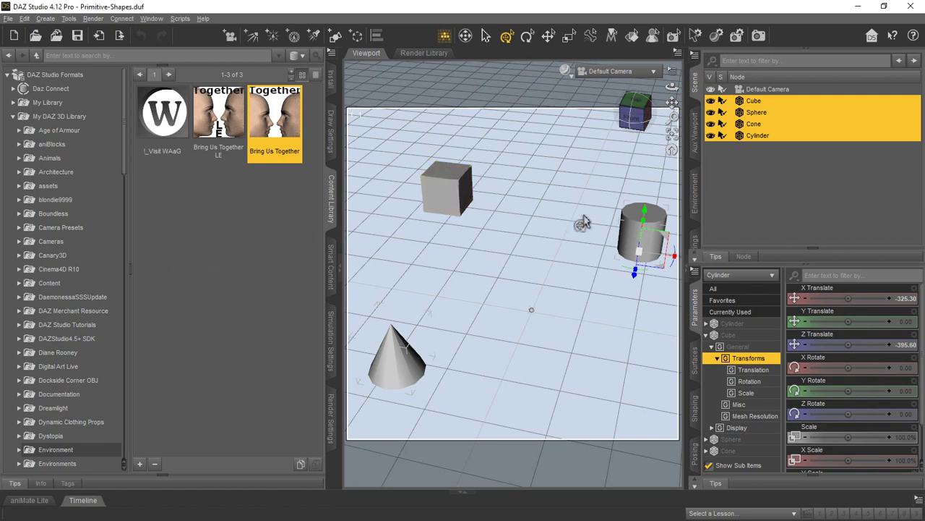
pyautogui.moveTo(671, 86); pyautogui.dragTo(672, 91)
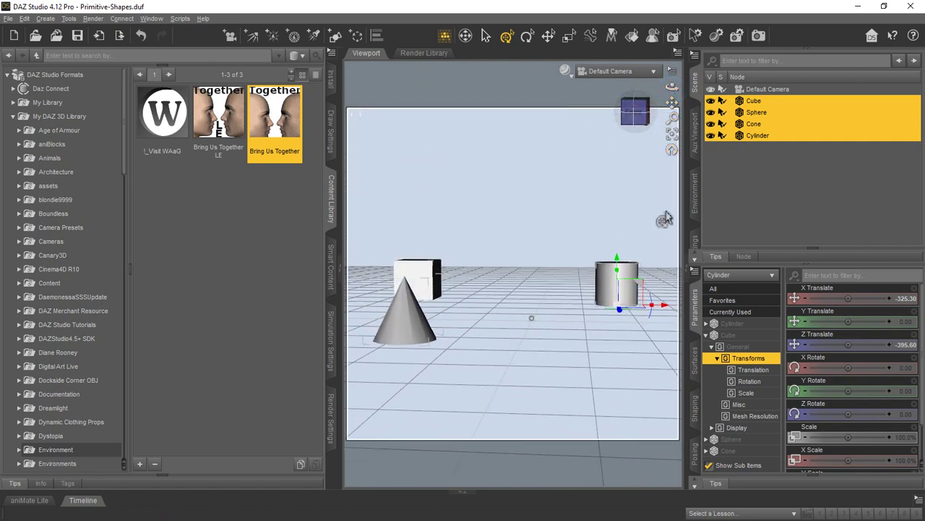
pyautogui.click(804, 182)
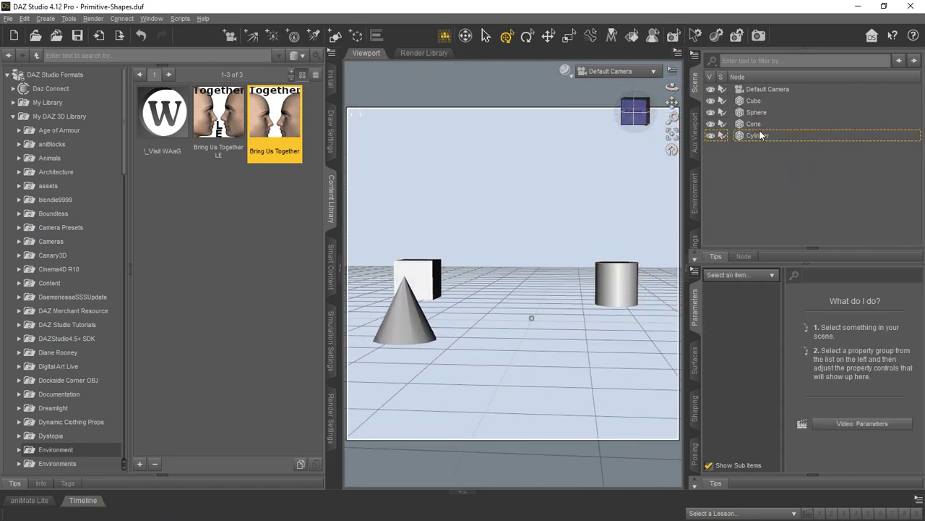
pyautogui.click(758, 133)
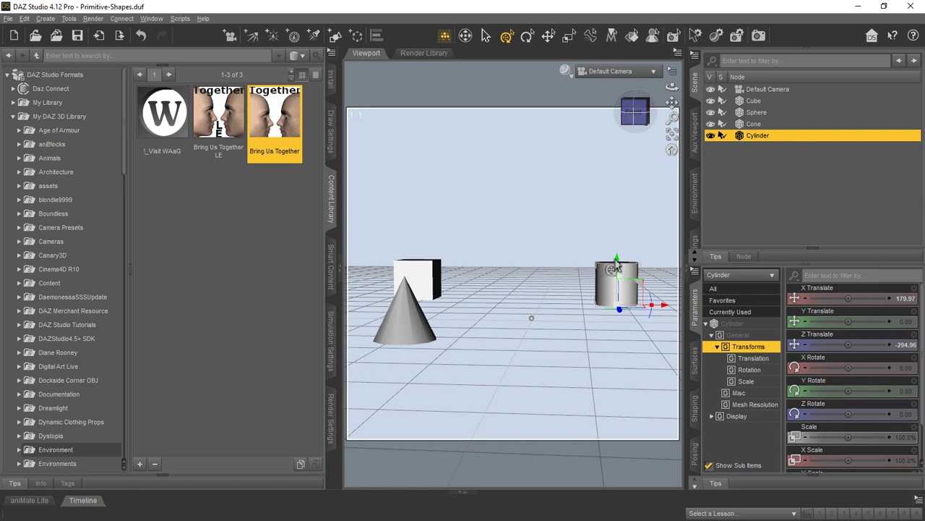
pyautogui.moveTo(622, 266); pyautogui.dragTo(622, 156)
# Step: Reselect all four shapes, from the cube through to the cylinder
pyautogui.click(809, 194)
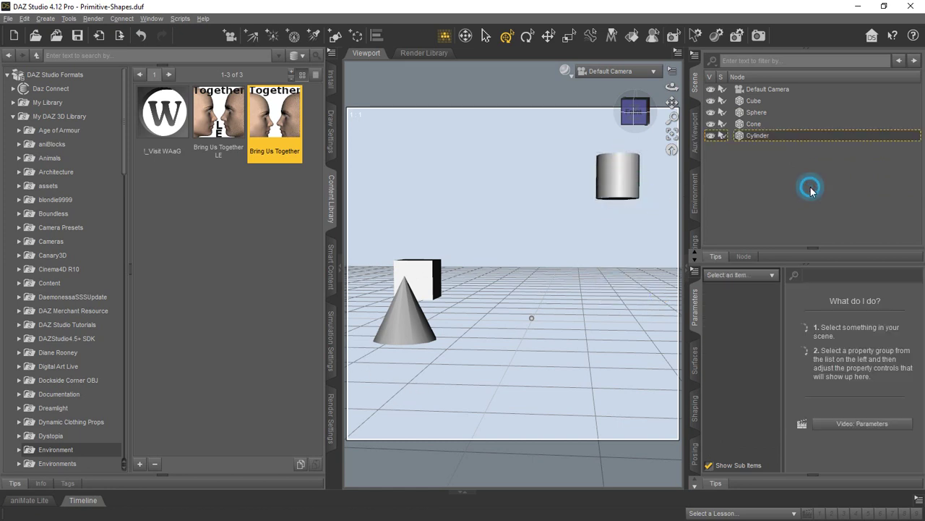
pyautogui.click(755, 102)
pyautogui.keyDown('shift'); pyautogui.click(758, 136); pyautogui.keyUp('shift')
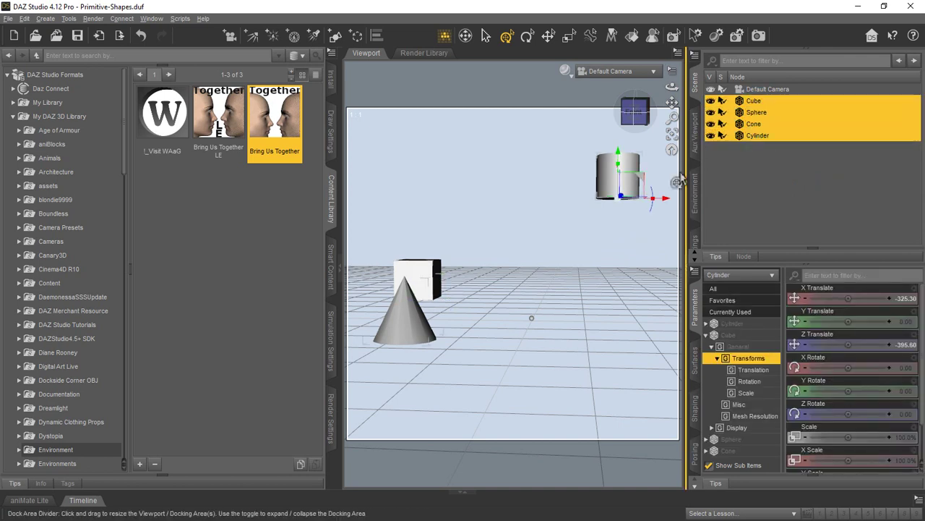
pyautogui.doubleClick(282, 125)
pyautogui.moveTo(469, 199); pyautogui.dragTo(246, 219)
pyautogui.click(214, 310)
pyautogui.click(226, 310)
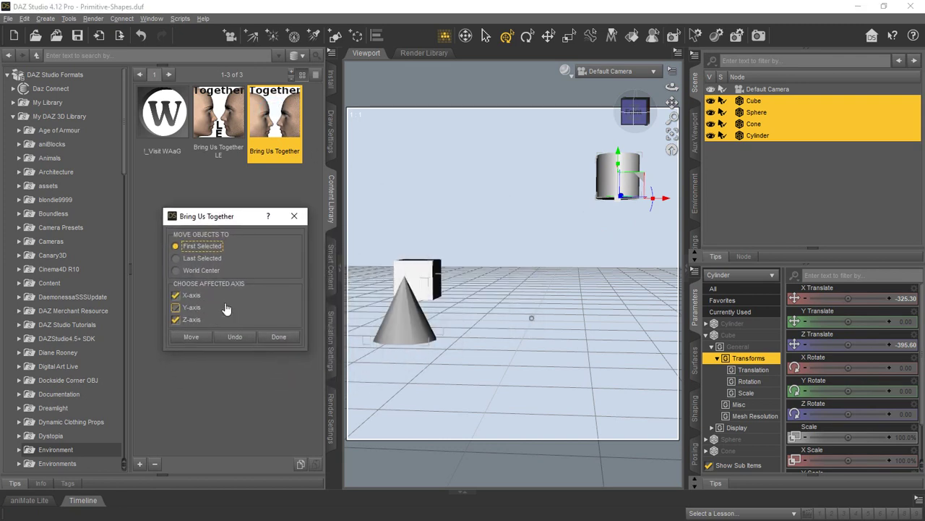
pyautogui.click(195, 324)
pyautogui.click(191, 318)
pyautogui.click(175, 306)
pyautogui.click(197, 310)
pyautogui.click(178, 296)
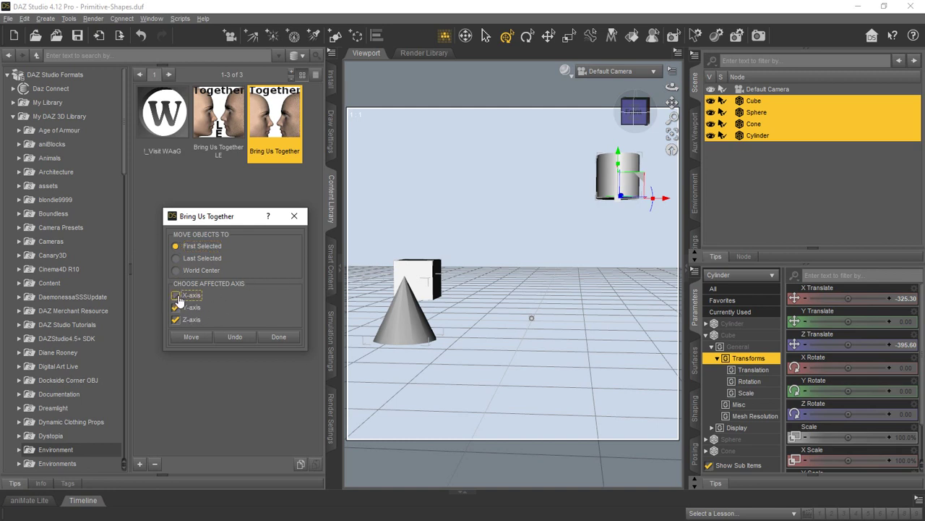
pyautogui.click(175, 320)
pyautogui.click(176, 258)
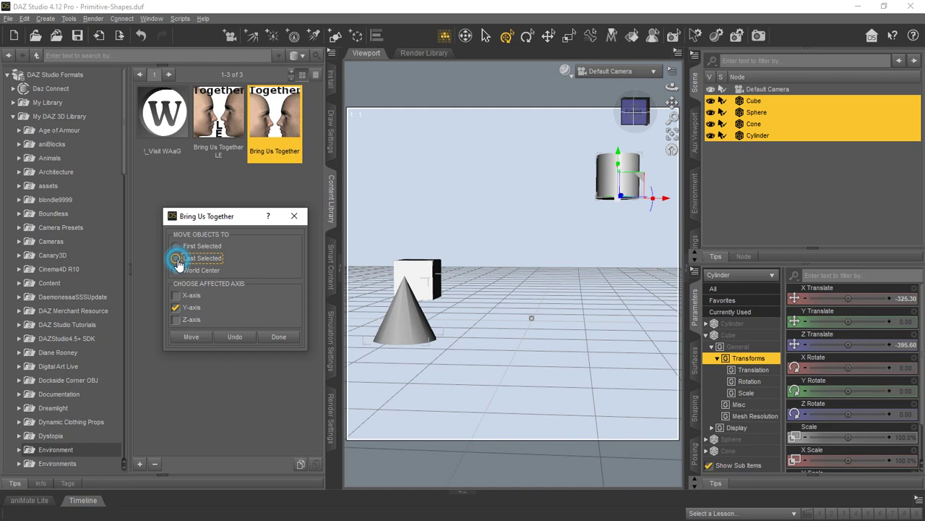
pyautogui.click(191, 337)
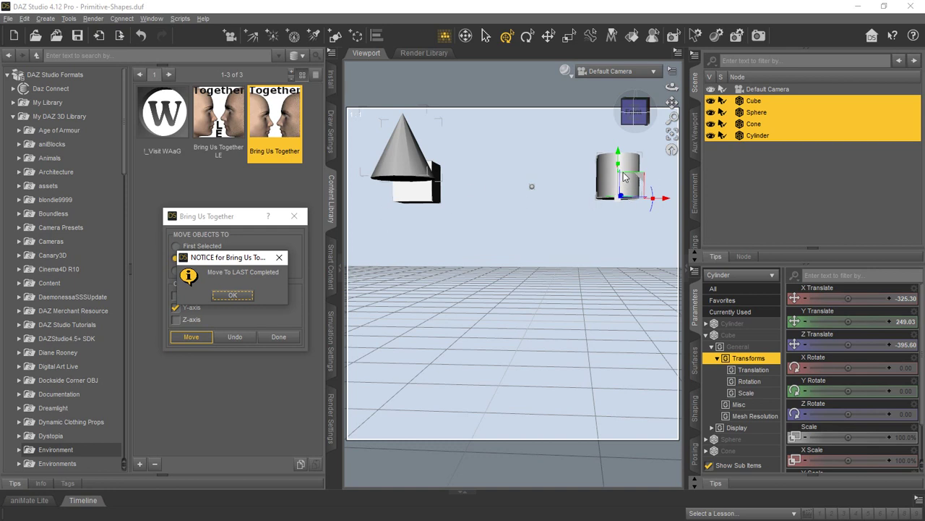
pyautogui.click(232, 293)
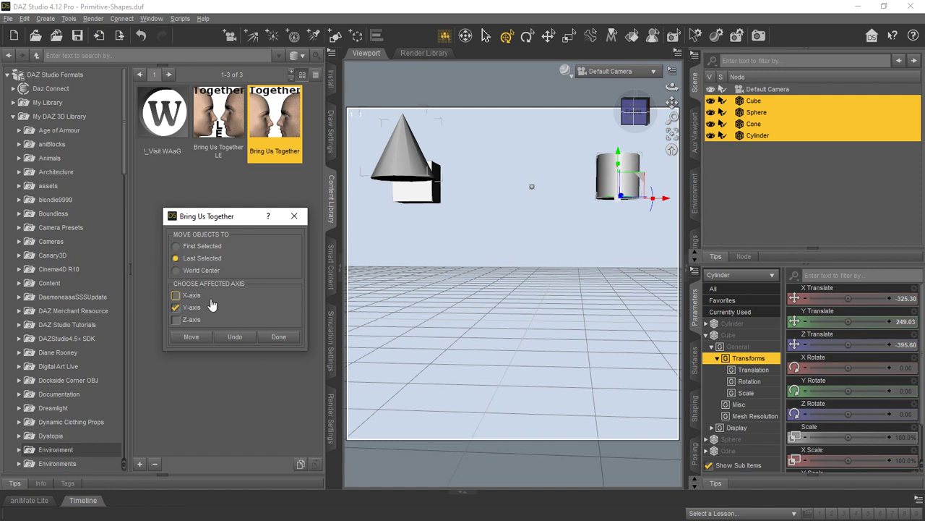
pyautogui.click(233, 335)
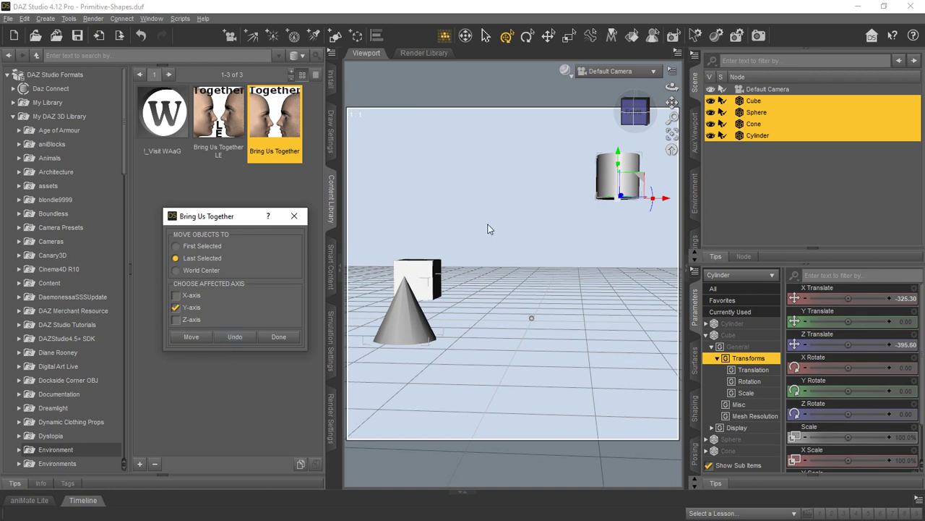
# Step: Set the cylinder's Y Translate to 0, then select cube through cylinder
pyautogui.click(277, 337)
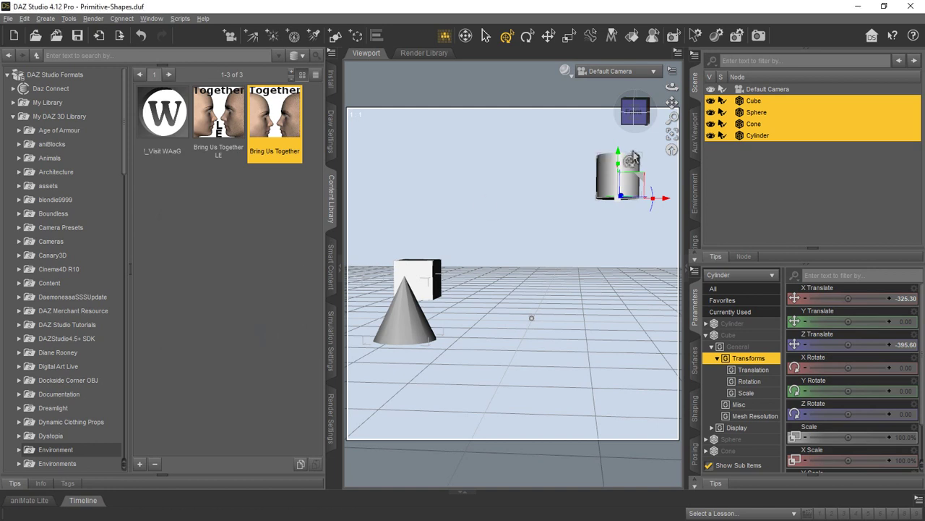
pyautogui.click(758, 135)
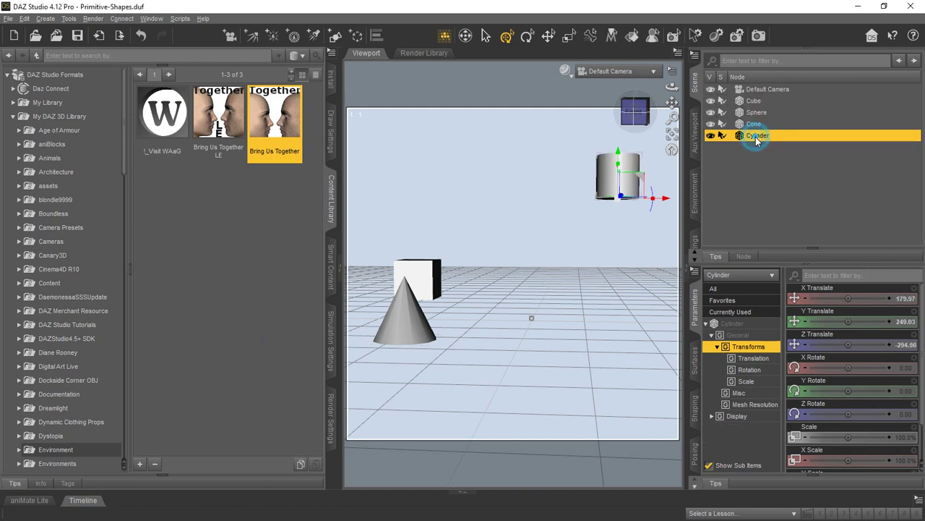
pyautogui.click(903, 320)
pyautogui.write('0')
pyautogui.press('Return')
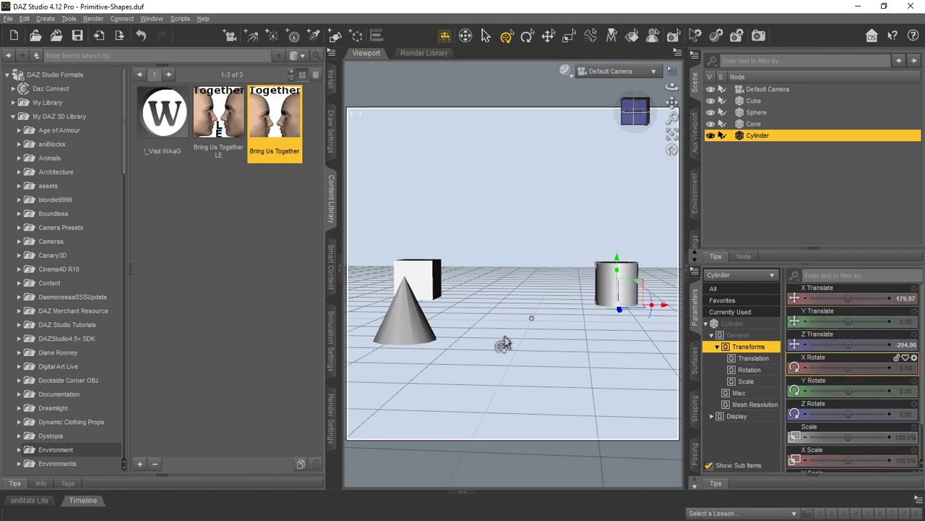
pyautogui.click(764, 104)
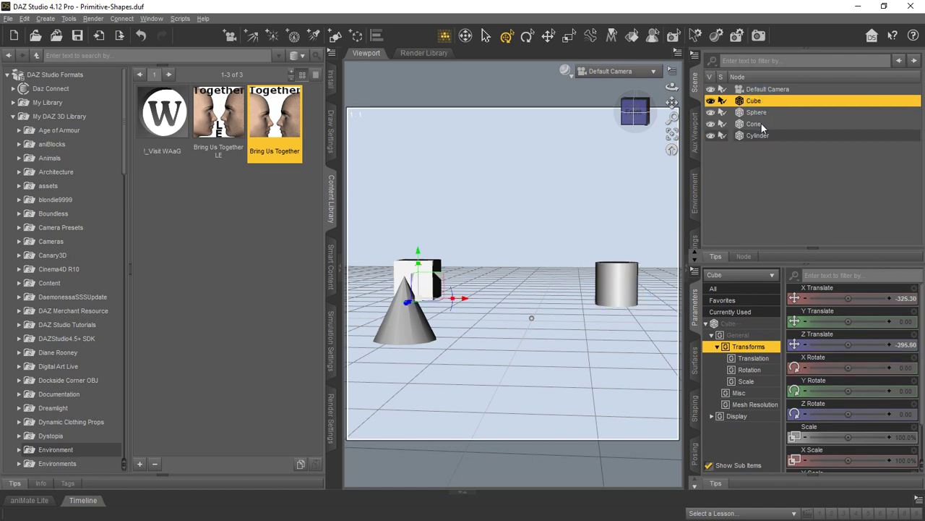
pyautogui.keyDown('shift'); pyautogui.click(760, 135); pyautogui.keyUp('shift')
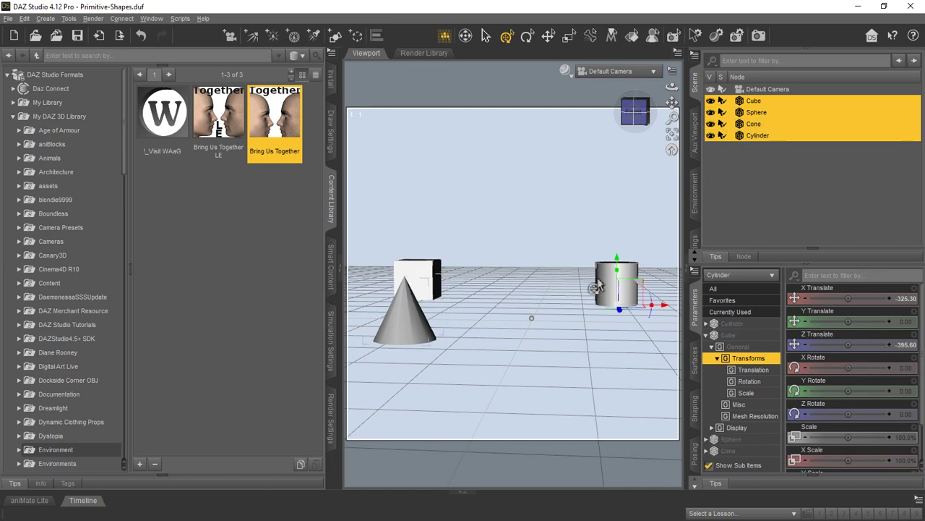
# Step: Run Bring Us Together with World Center as target on the X axis only
pyautogui.doubleClick(286, 120)
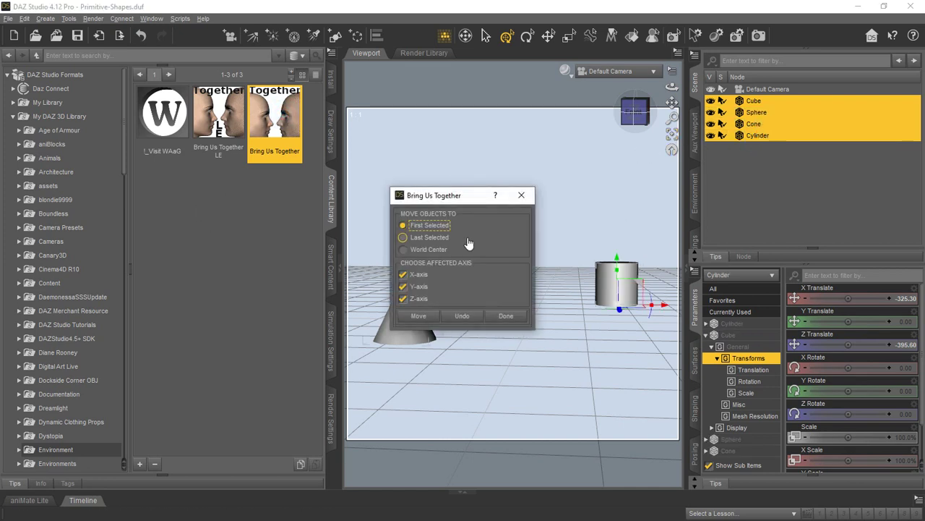
pyautogui.click(426, 249)
pyautogui.moveTo(470, 200); pyautogui.dragTo(239, 201)
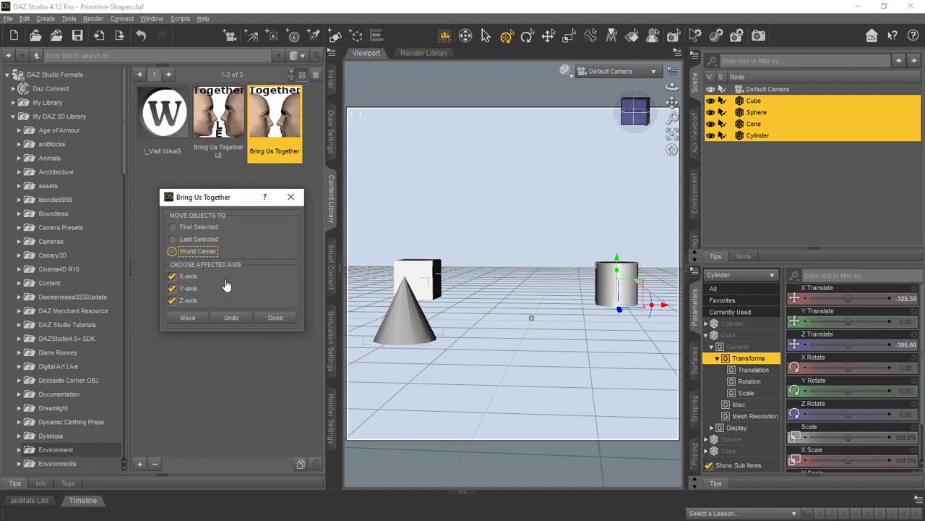
pyautogui.click(172, 288)
pyautogui.click(172, 300)
pyautogui.click(192, 321)
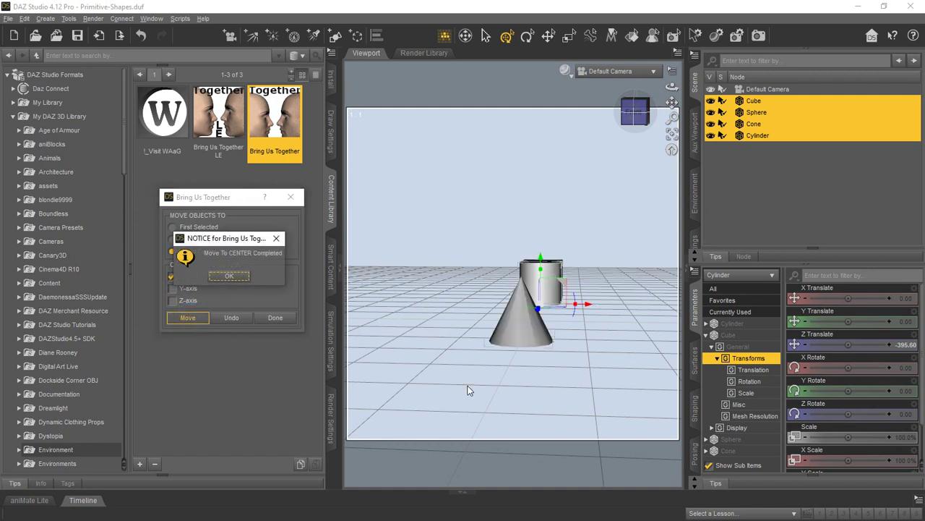
pyautogui.click(238, 275)
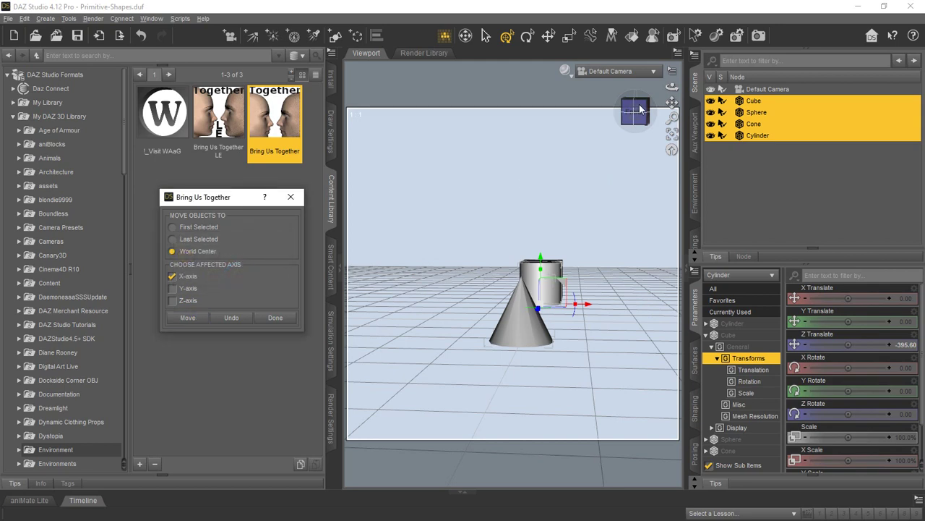
pyautogui.click(277, 318)
# Step: Orbit to a top-down view showing cube and cylinder aligned on X, then deselect
pyautogui.moveTo(671, 88); pyautogui.dragTo(562, 310)
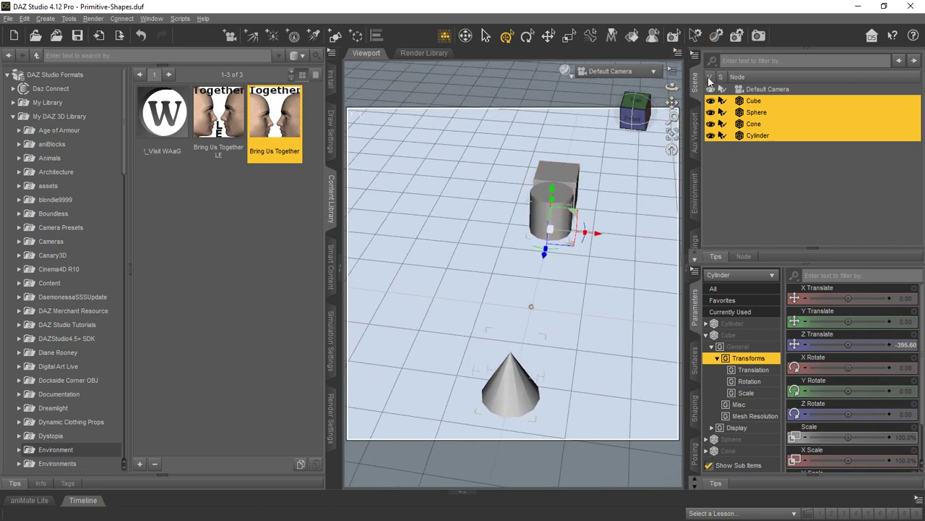
pyautogui.moveTo(671, 88); pyautogui.dragTo(562, 221)
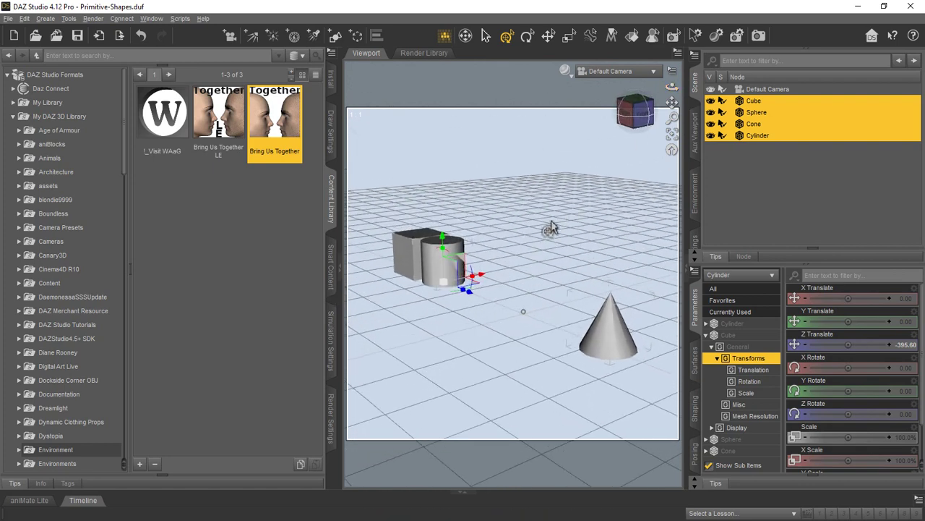
pyautogui.click(762, 169)
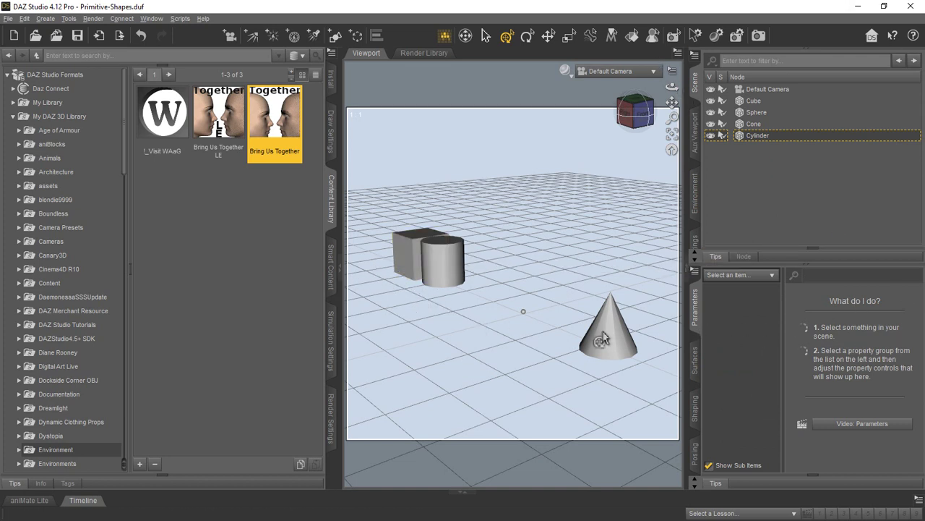
pyautogui.click(263, 235)
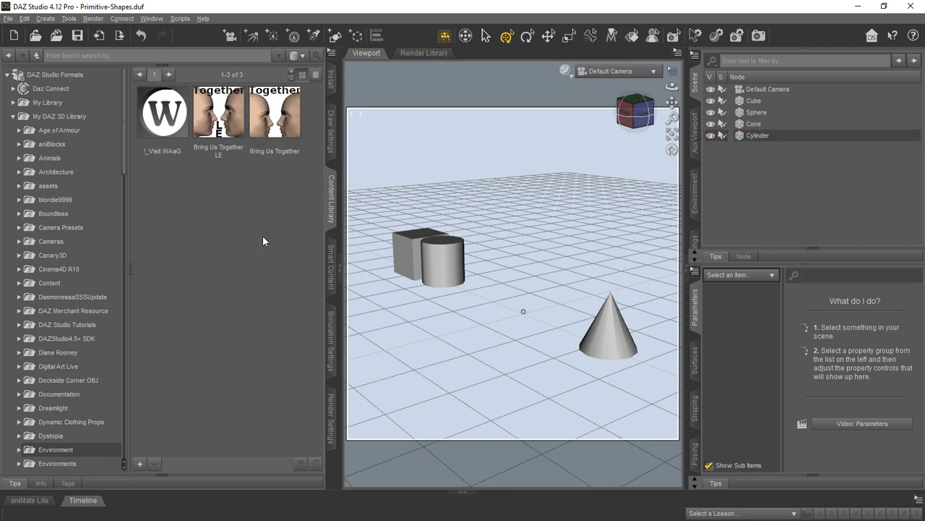